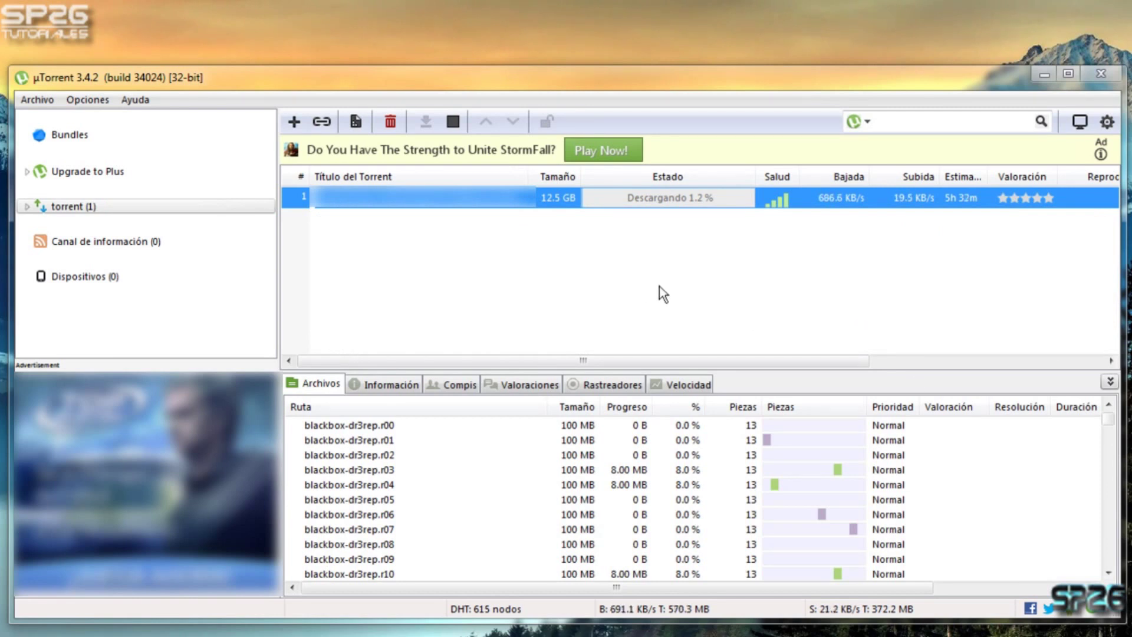
left_click(1108, 123)
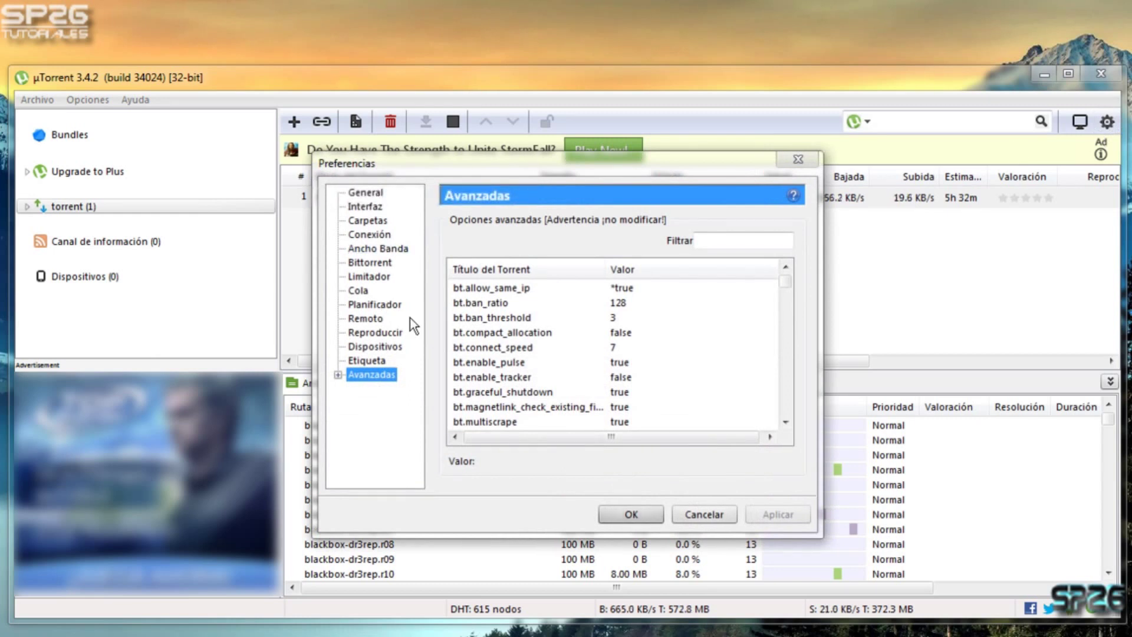
left_click(365, 193)
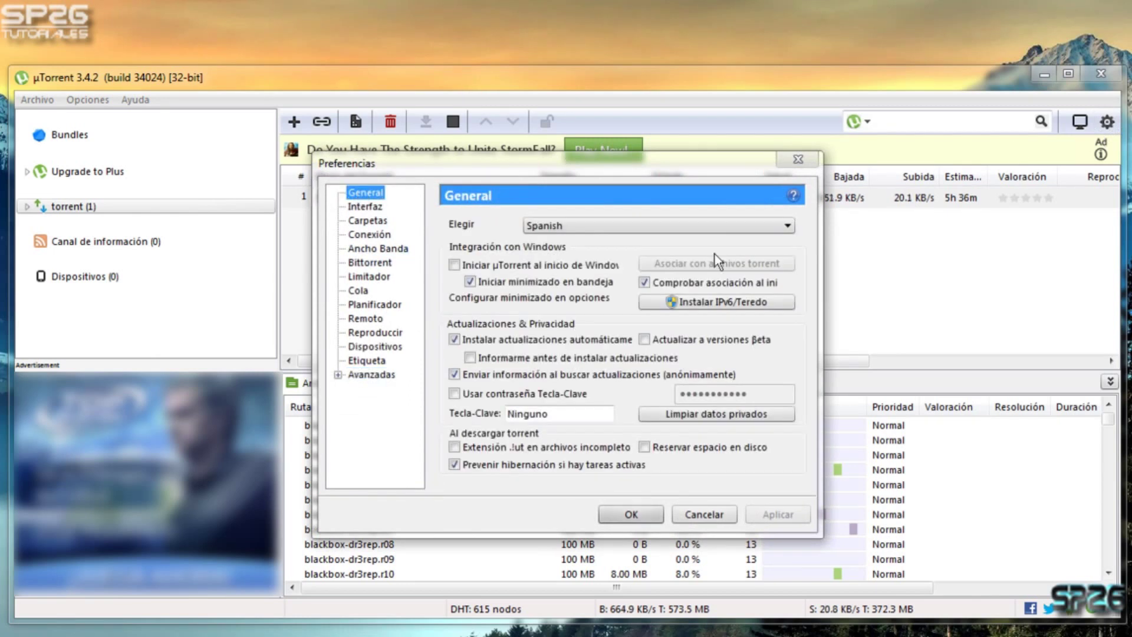
left_click(802, 157)
Open the preferences and examine the General, Interfaz and Carpetas settings
left_click(108, 100)
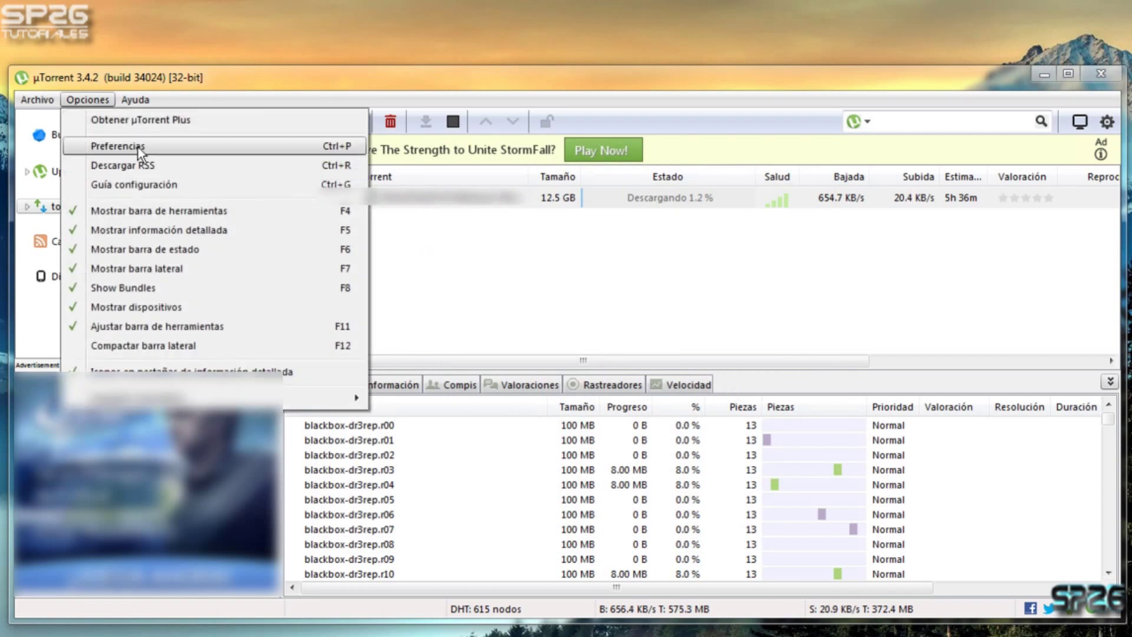
left_click(139, 147)
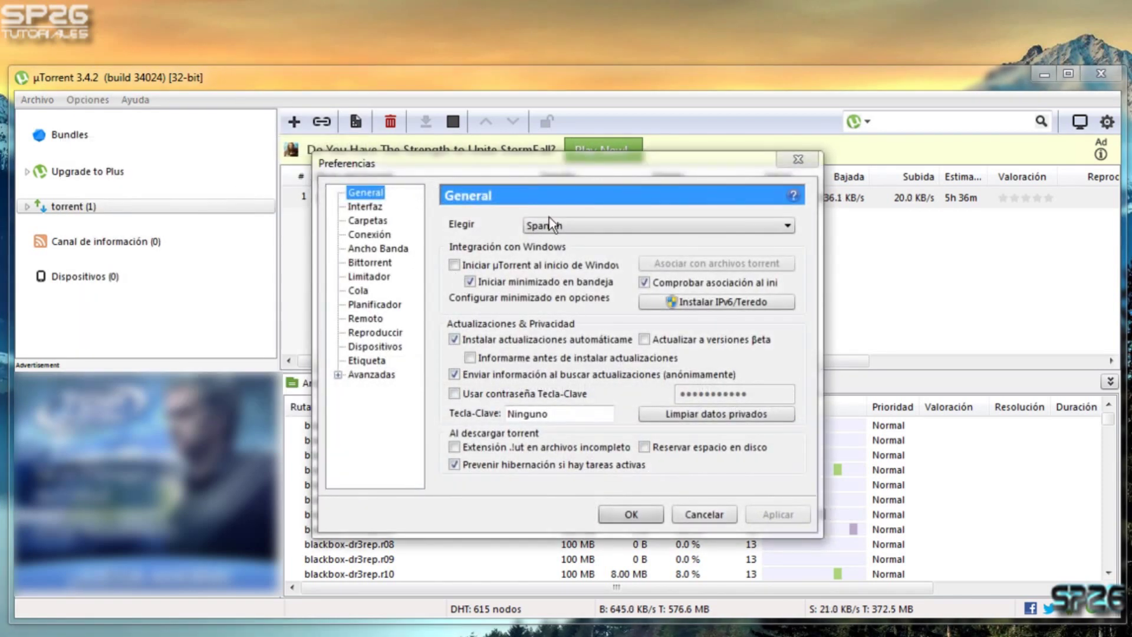
left_click_drag(569, 163, 604, 161)
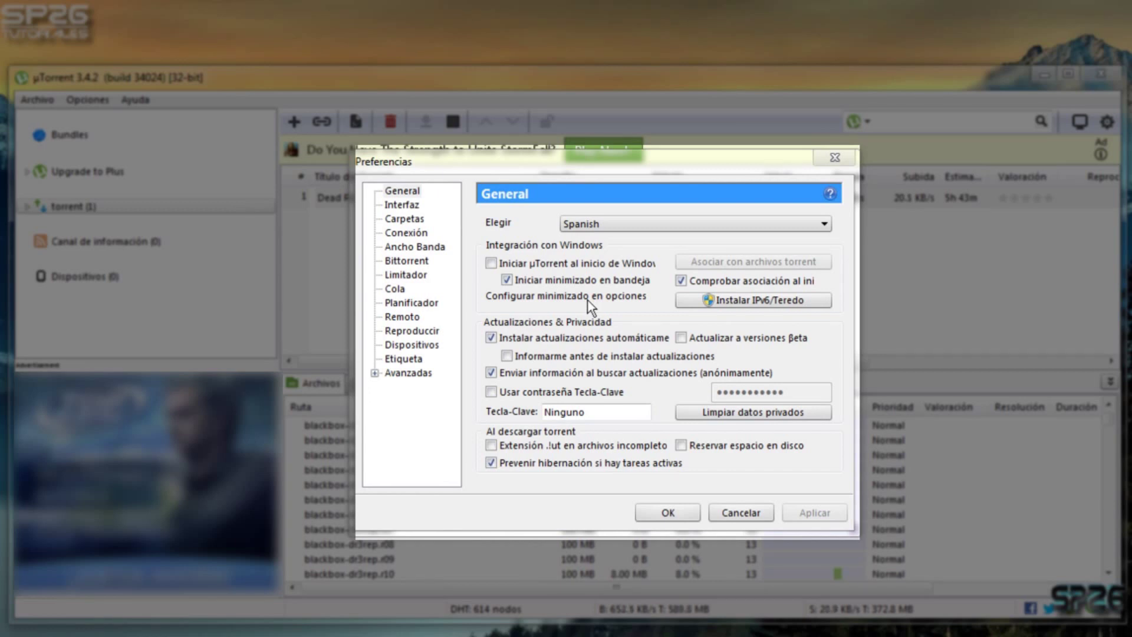
left_click(402, 204)
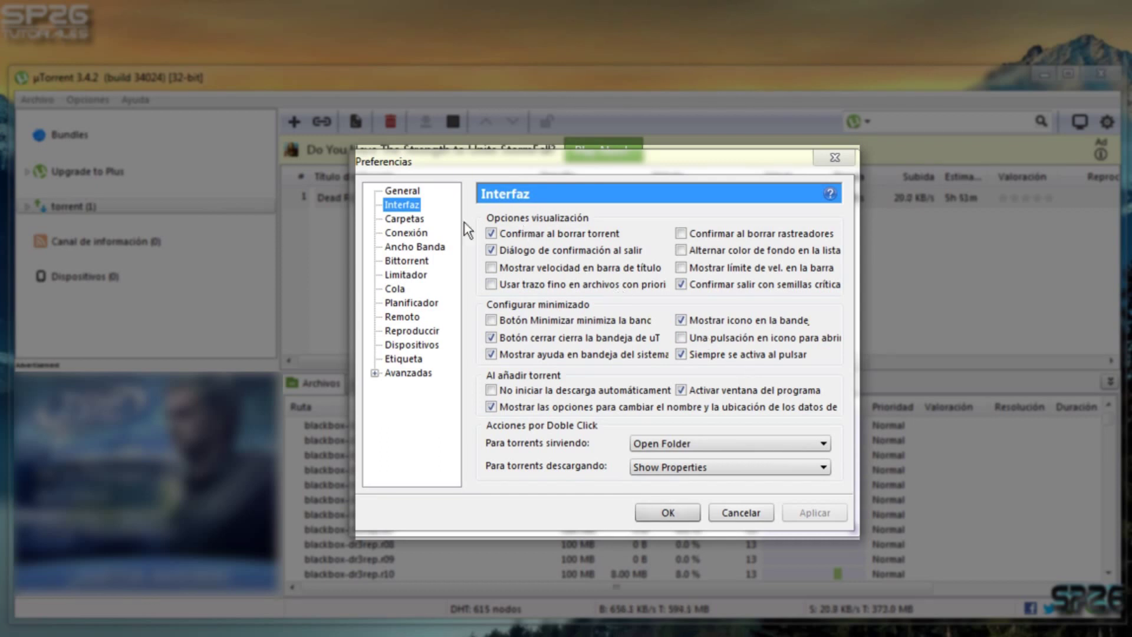
left_click(405, 218)
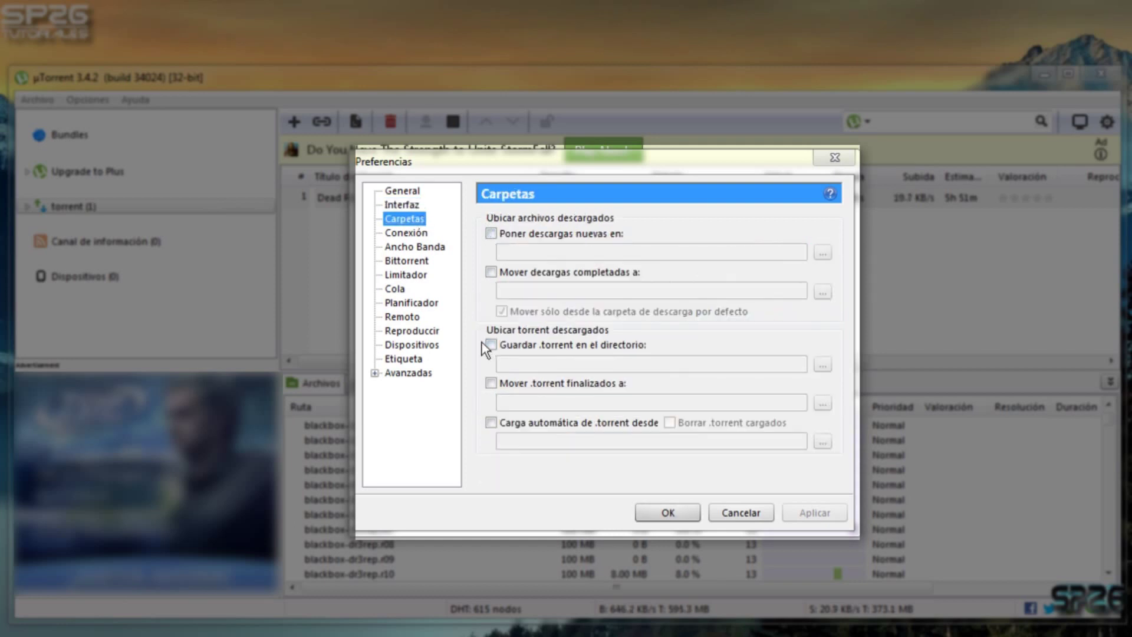
Examine the incoming connection port in the Conexión settings and take a look at the Ancho Banda settings
left_click(406, 233)
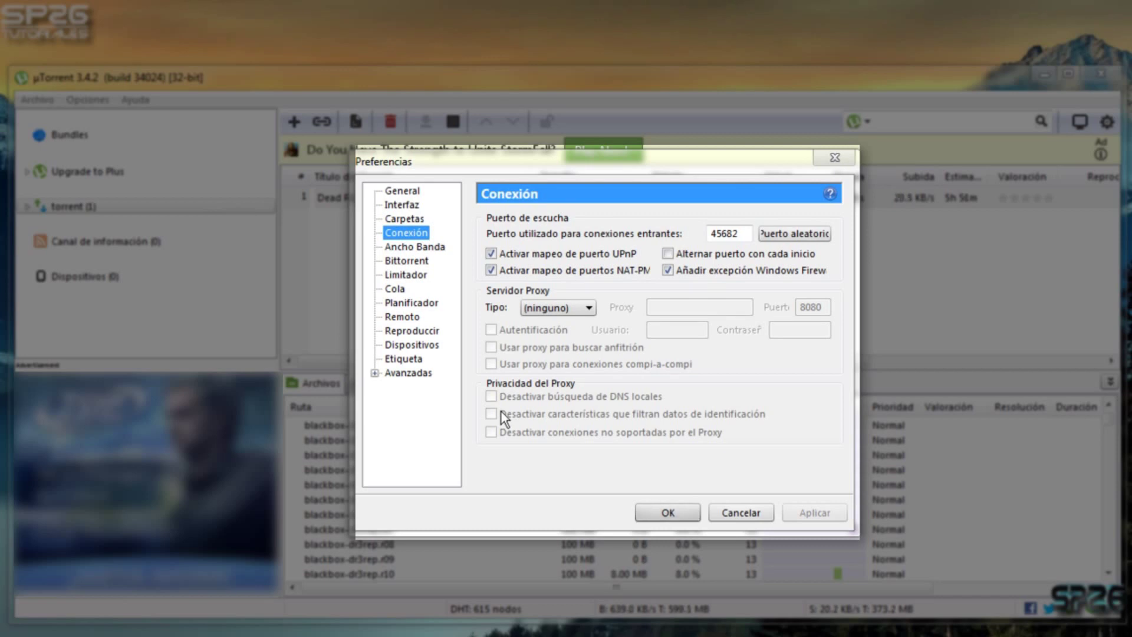
double_click(743, 236)
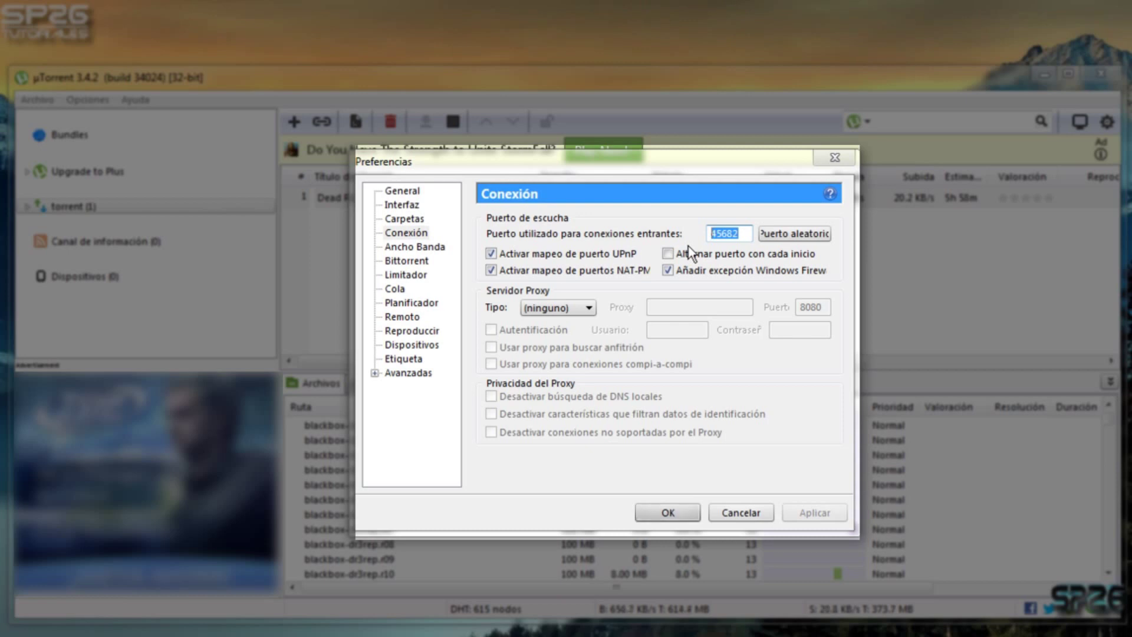
left_click(721, 234)
left_click(441, 247)
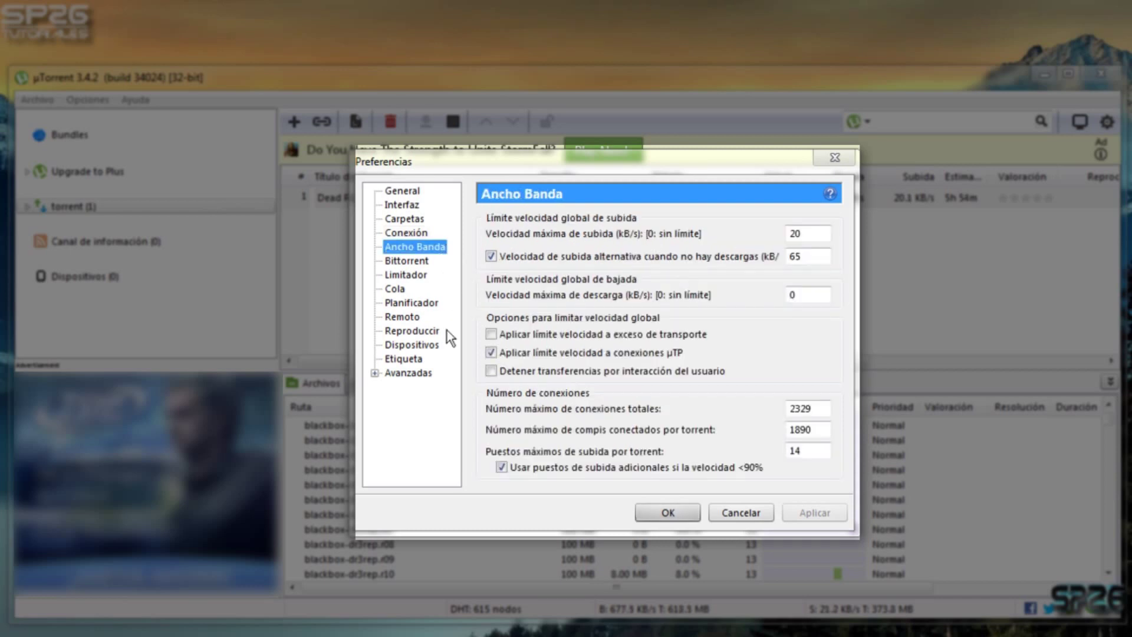
Try the Alternar puerto con cada inicio option for the listening port in the Conexión settings
left_click(406, 232)
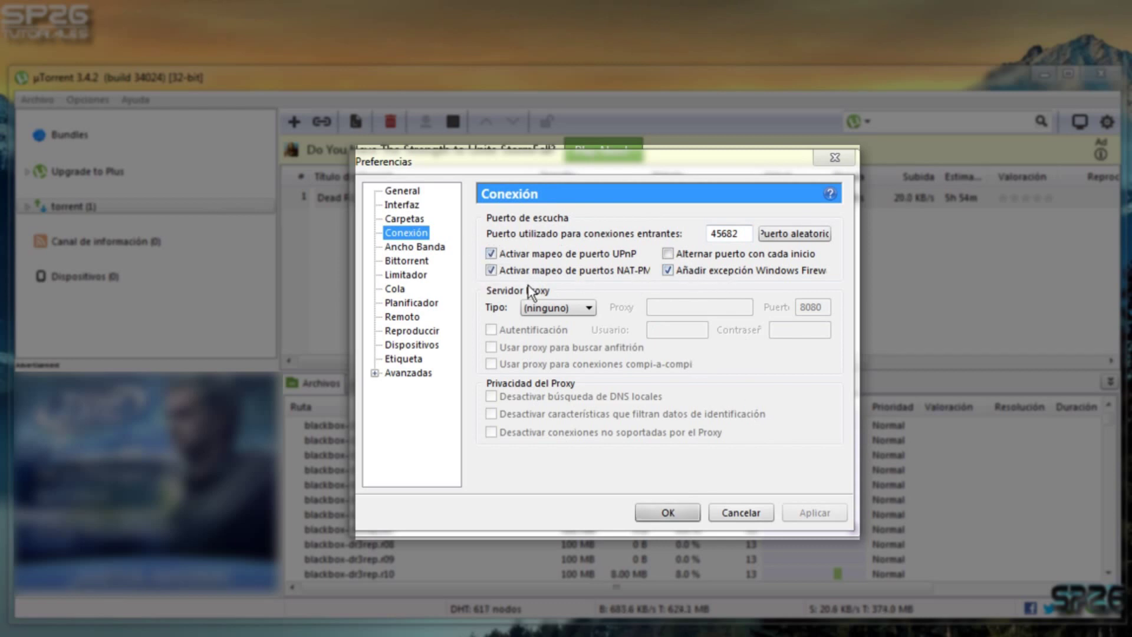
left_click(695, 255)
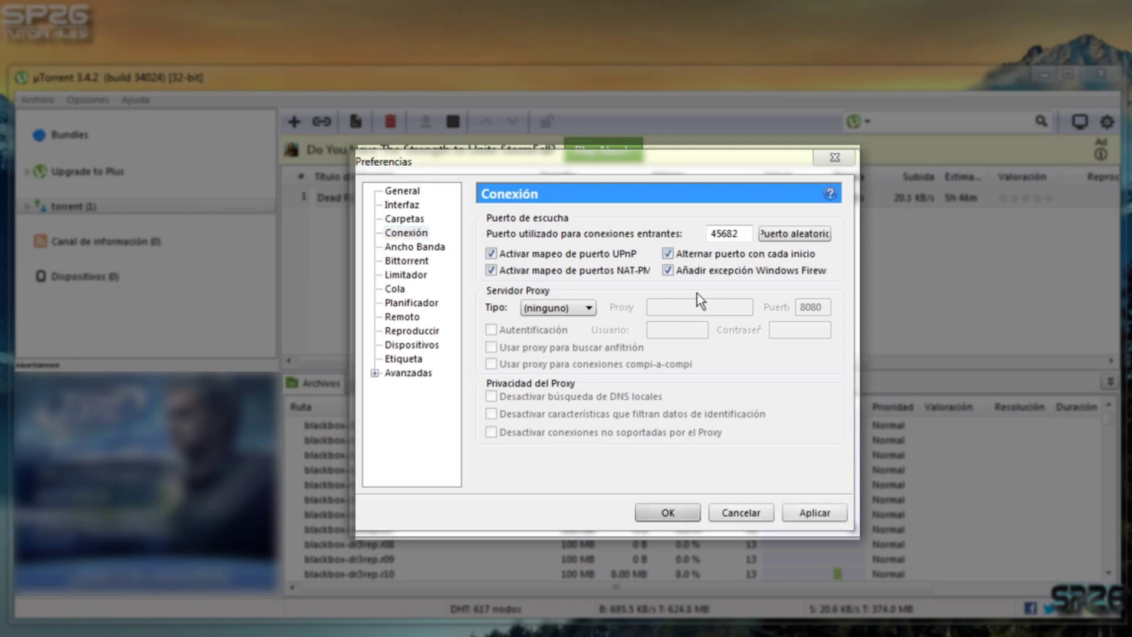
left_click(713, 255)
Examine the global upload and download speed limits, the alternative upload speed and the maximum total connections in the Ancho Banda settings
left_click(415, 247)
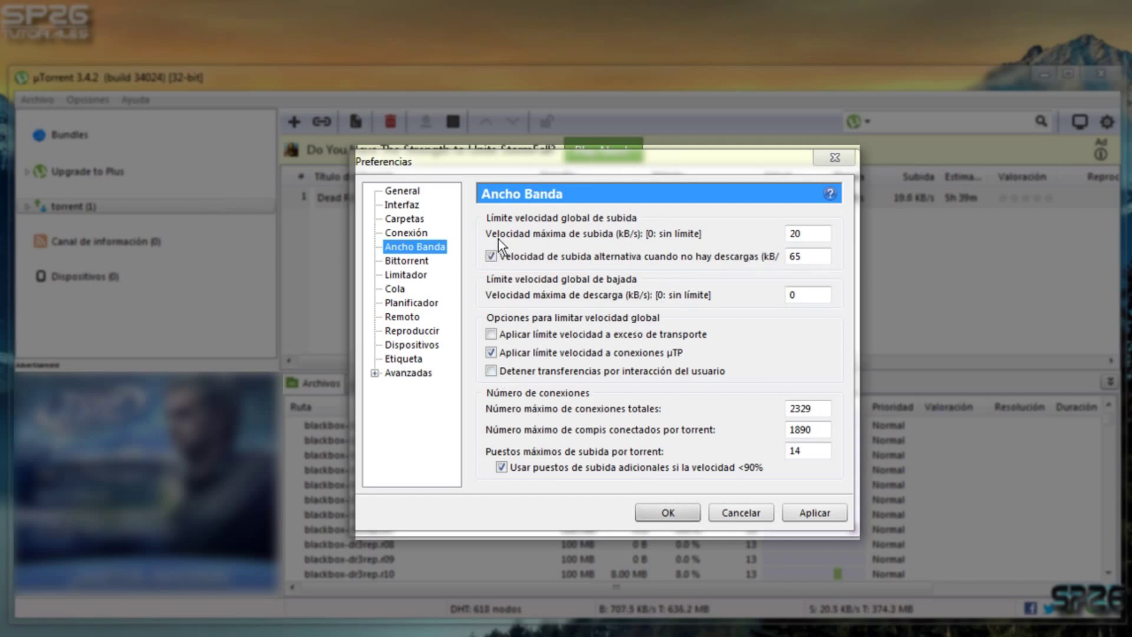
double_click(801, 233)
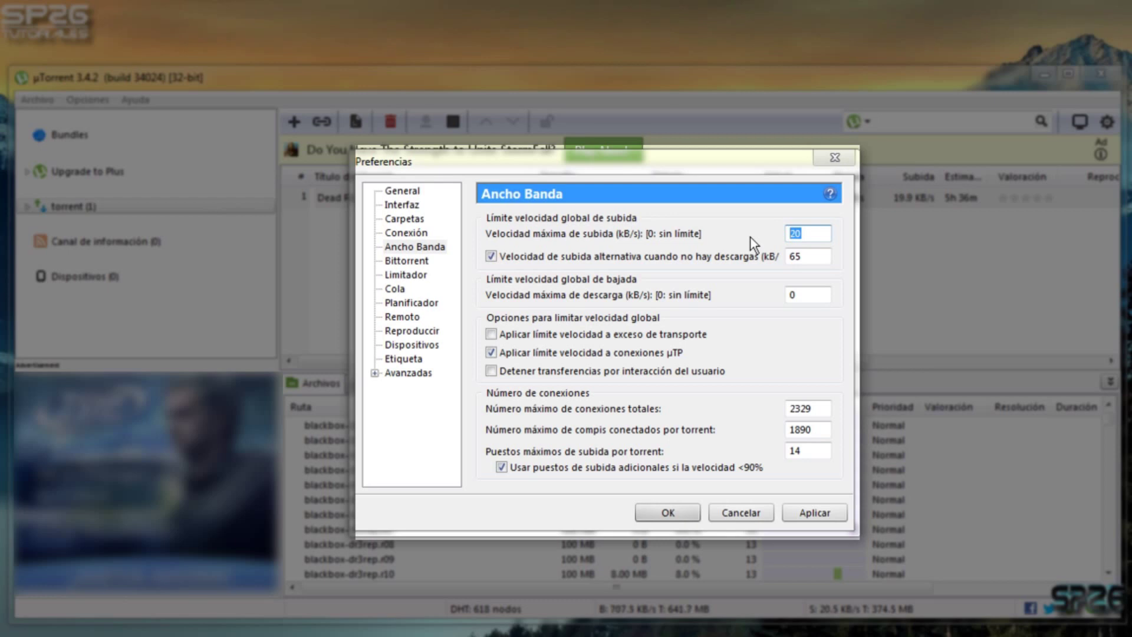
left_click(810, 234)
left_click_drag(810, 234, 779, 243)
double_click(822, 259)
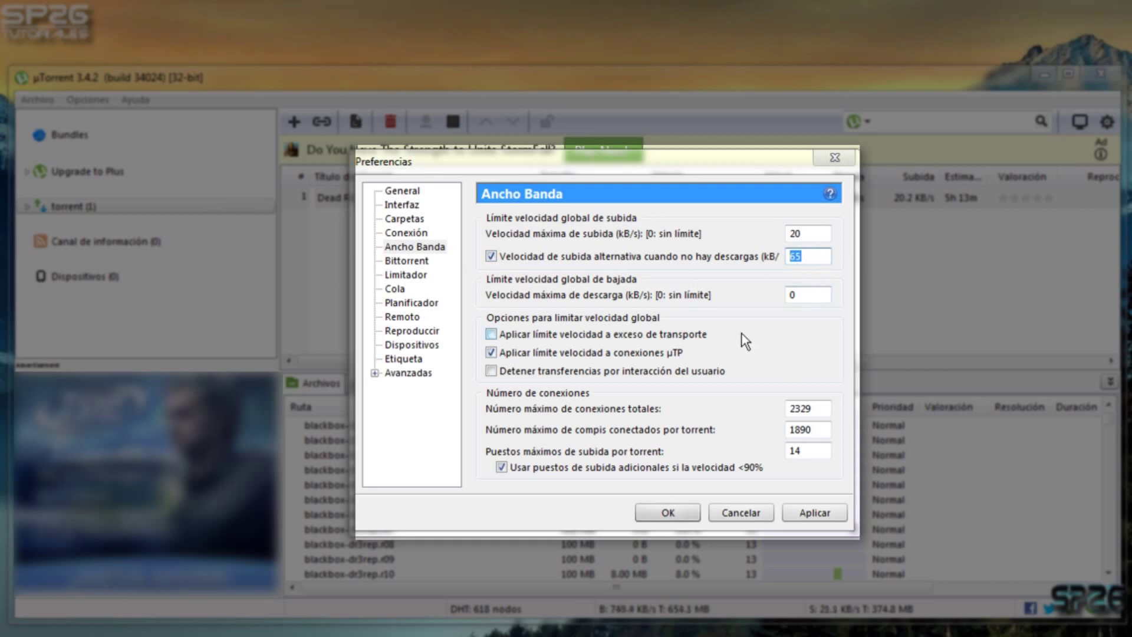
double_click(808, 294)
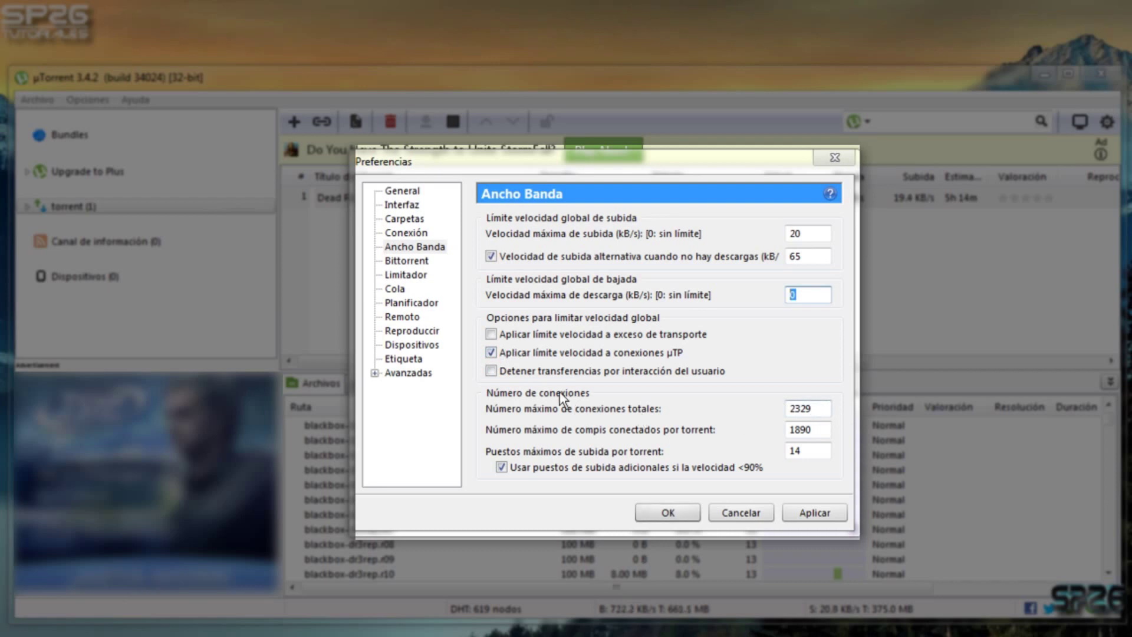
double_click(820, 408)
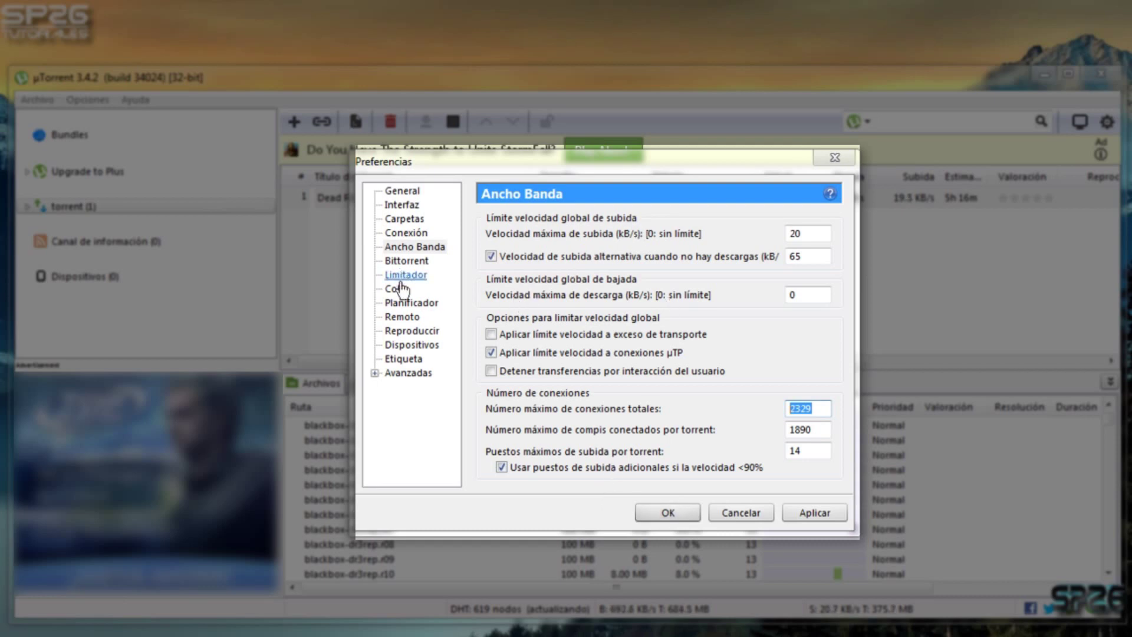
Examine the Bittorrent and Limitador settings, plus the Cola limits for active torrents, active downloads and minimum ratio
left_click(413, 261)
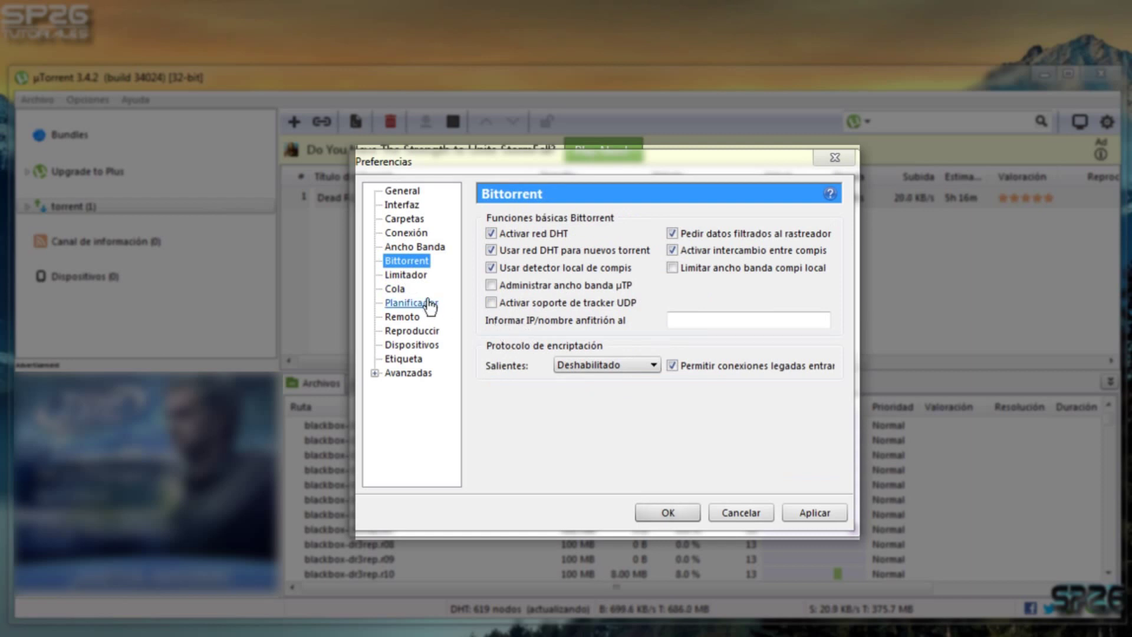
left_click(417, 277)
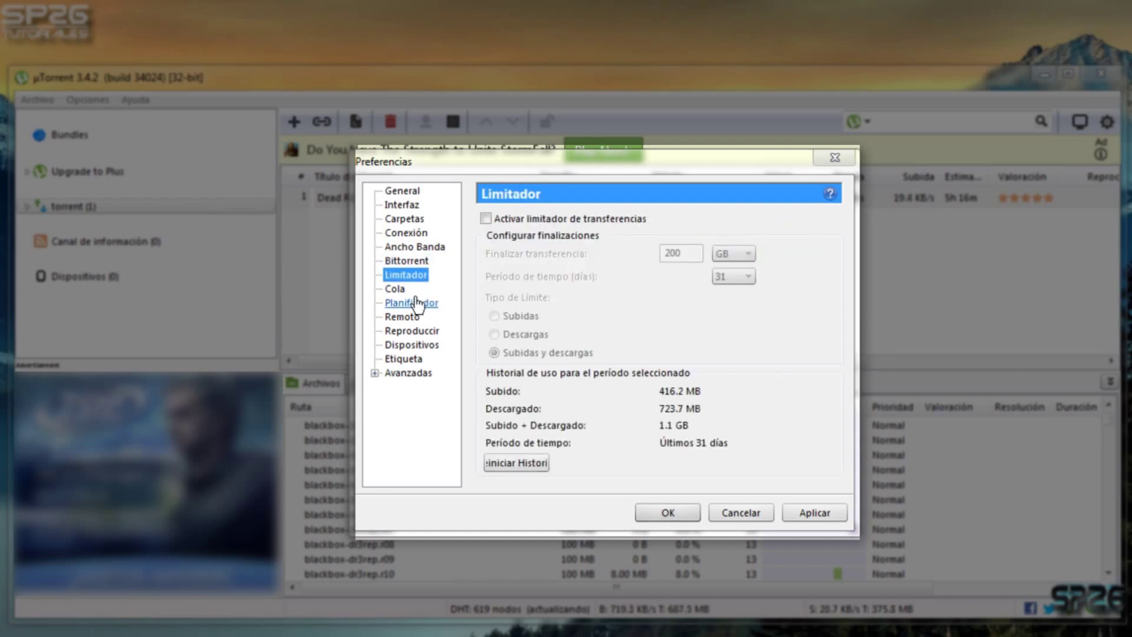
left_click(398, 290)
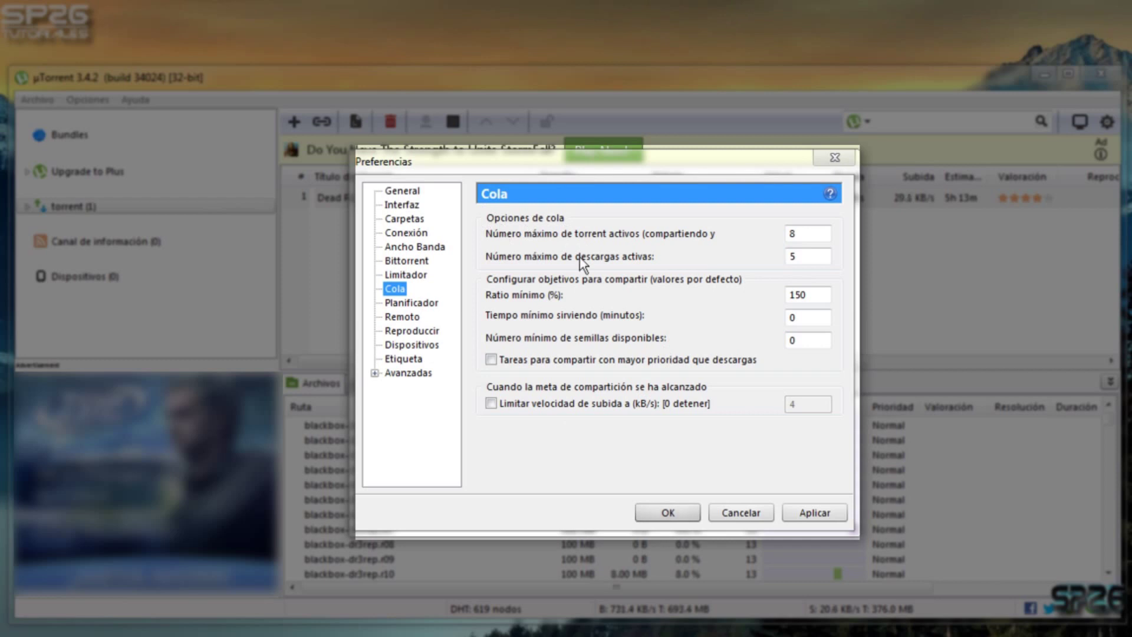
double_click(793, 233)
double_click(793, 255)
double_click(821, 298)
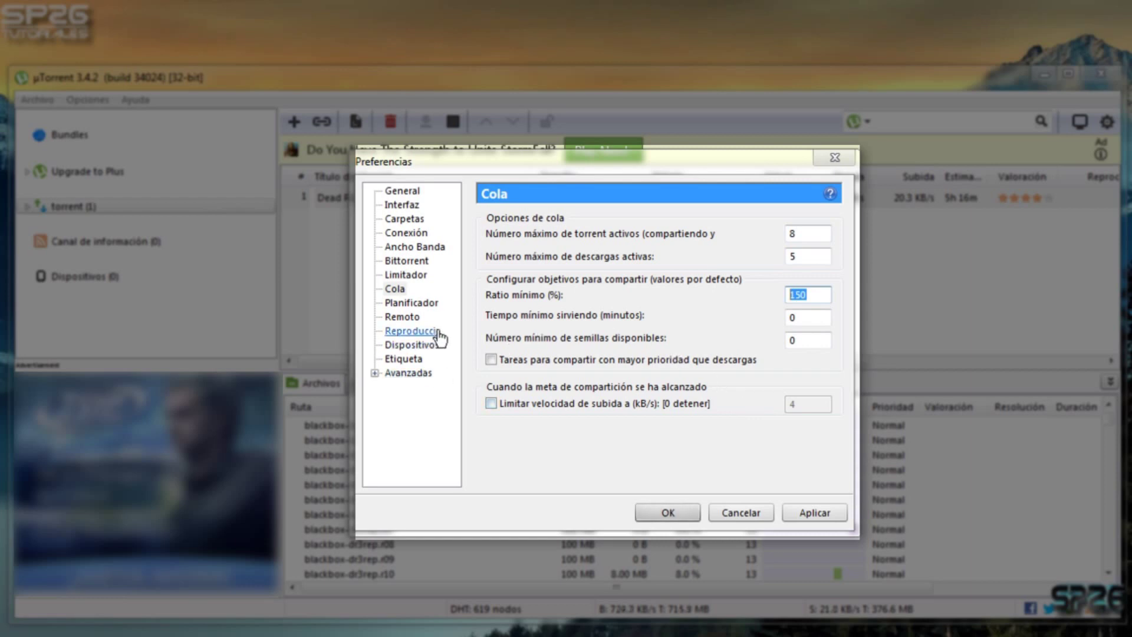
Look through the Planificador, Remoto, Reproduccir, Dispositivos and Etiqueta settings
left_click(407, 303)
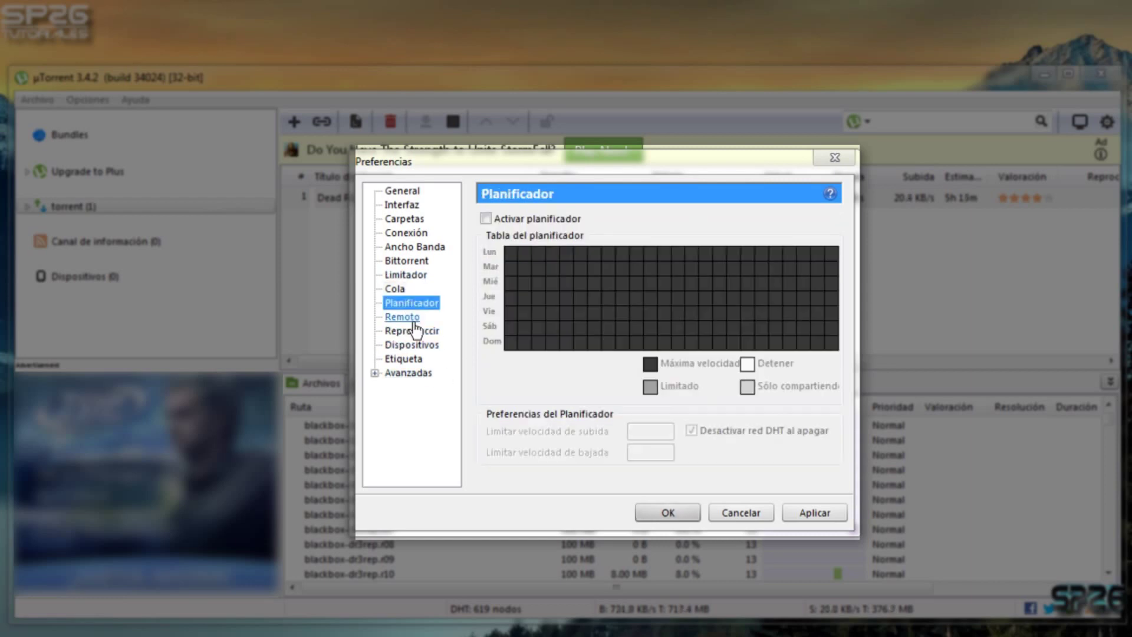
left_click(416, 317)
left_click(417, 332)
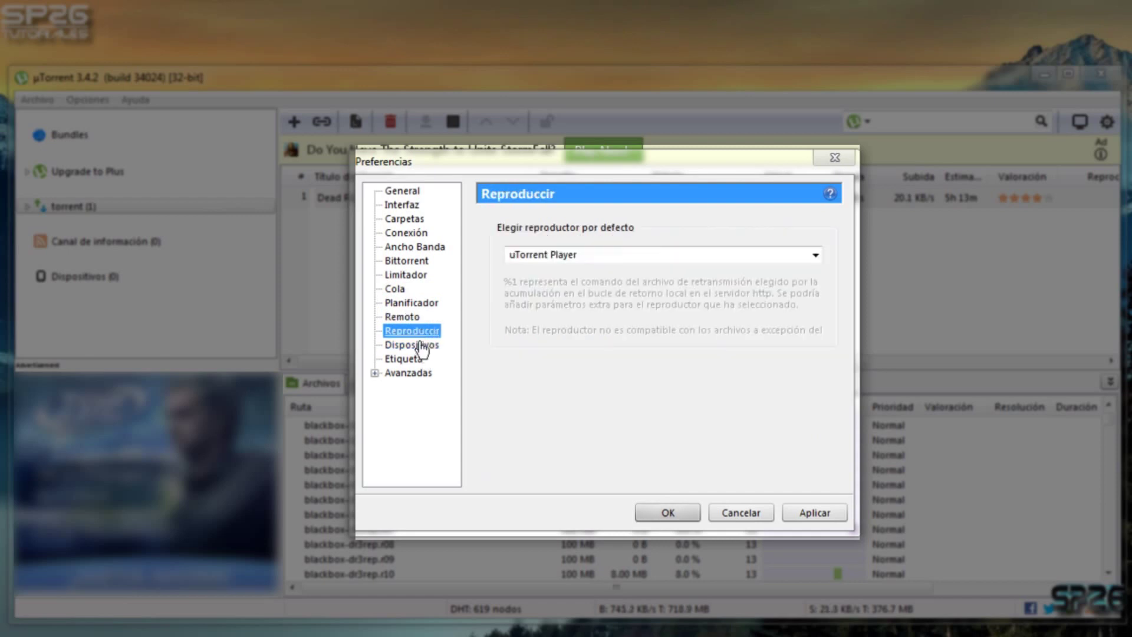
left_click(417, 346)
left_click(407, 359)
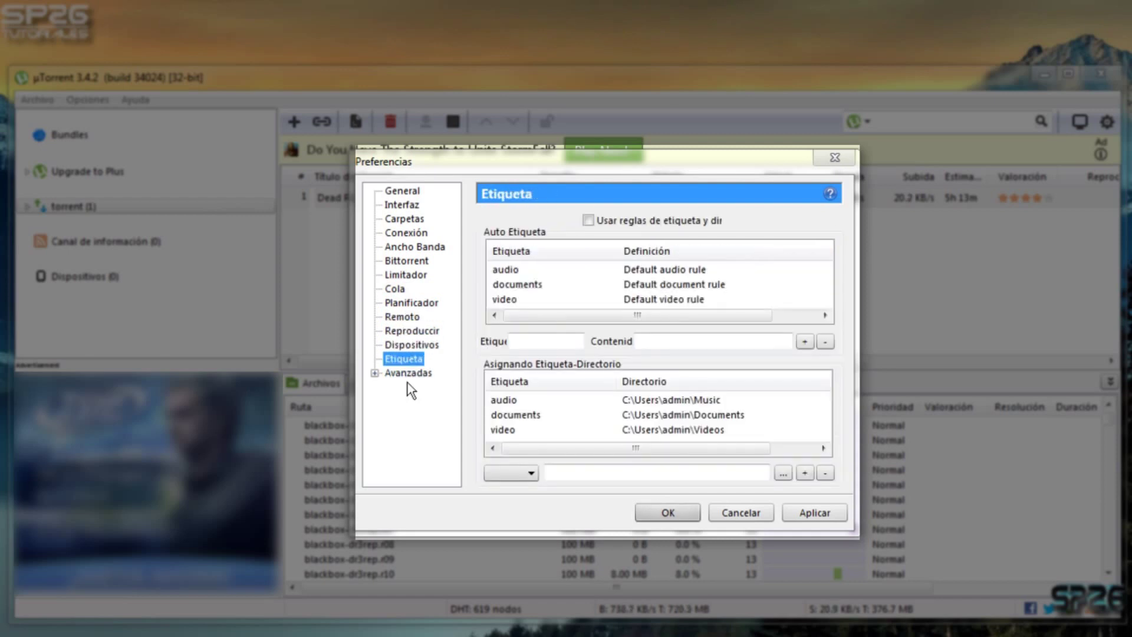
Set the advanced option bt.allow_same_ip to Falso
left_click(412, 374)
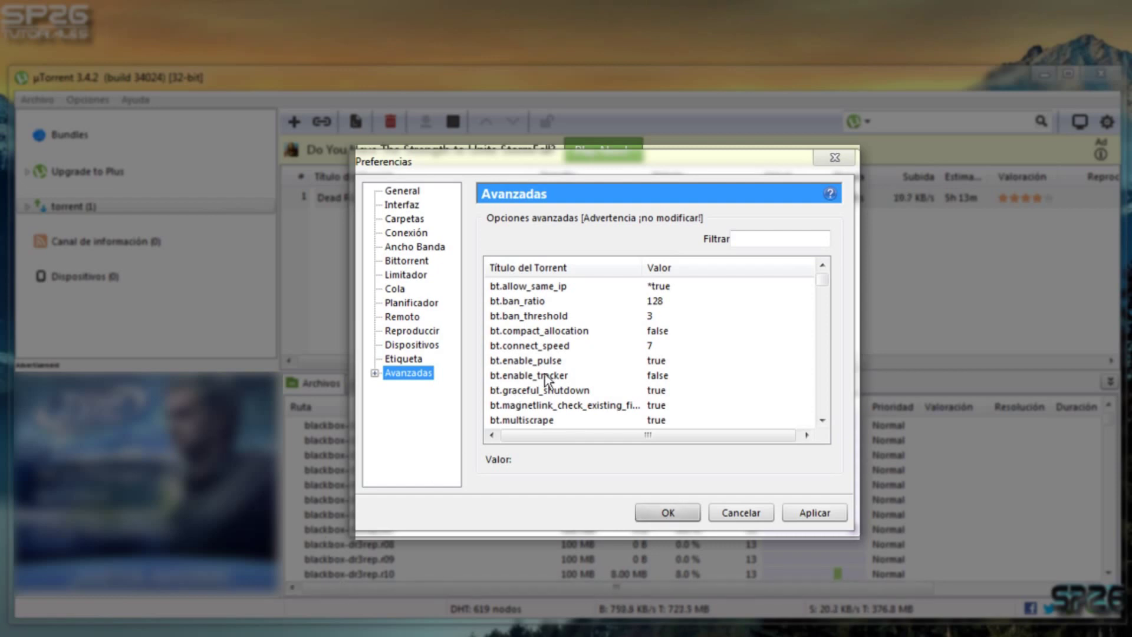
left_click(658, 289)
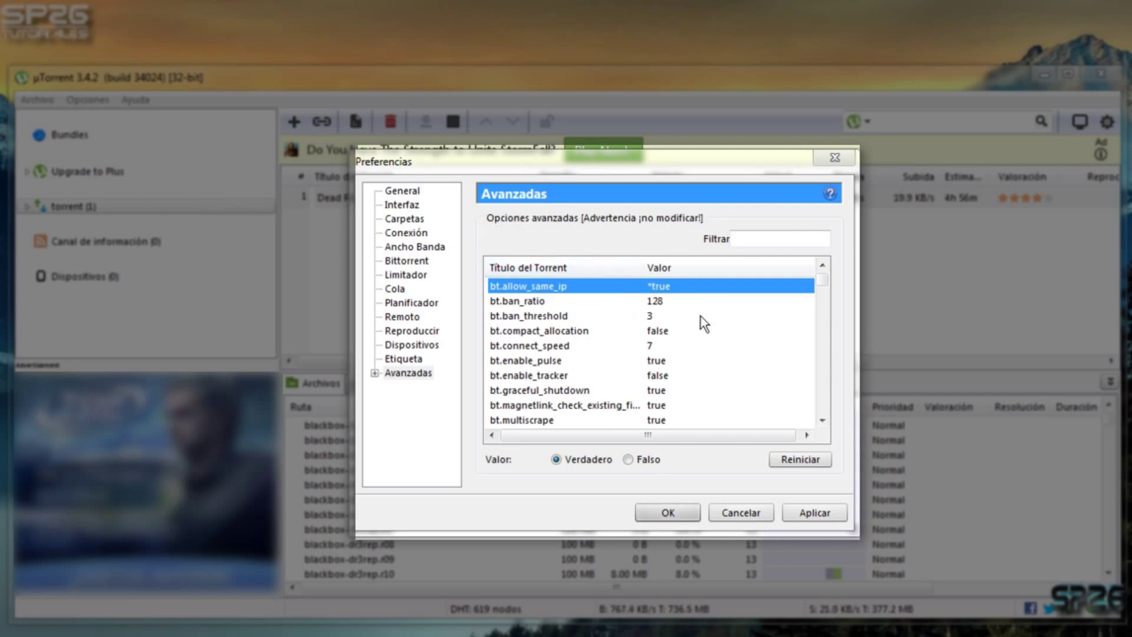
left_click(639, 457)
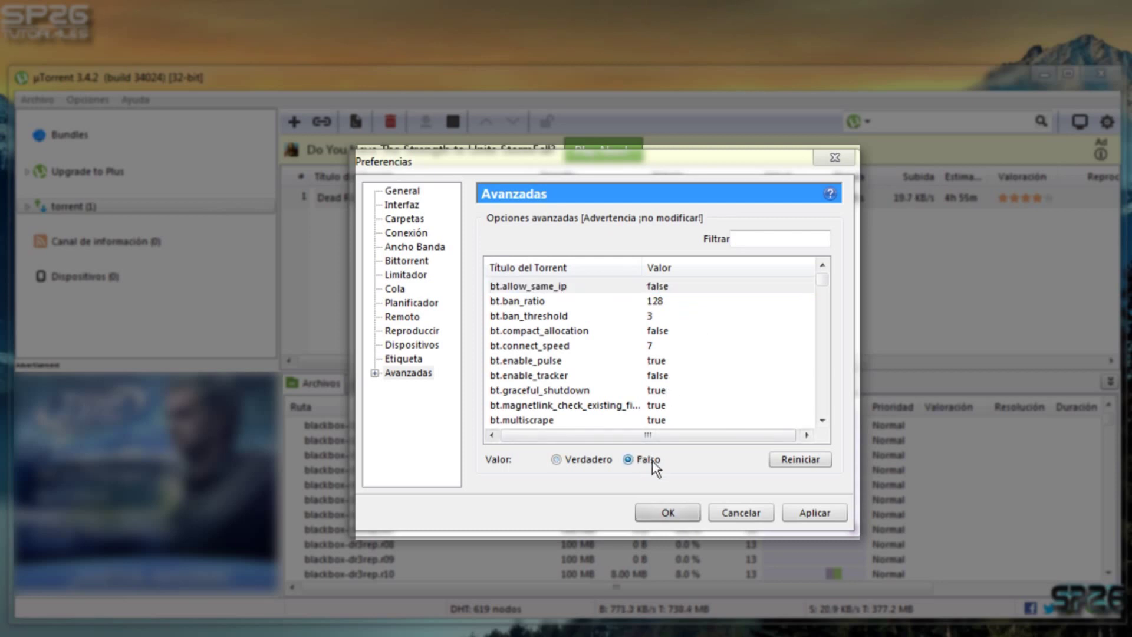
Set the advanced option bt.allow_same_ip to Verdadero and close the preferences
left_click(666, 286)
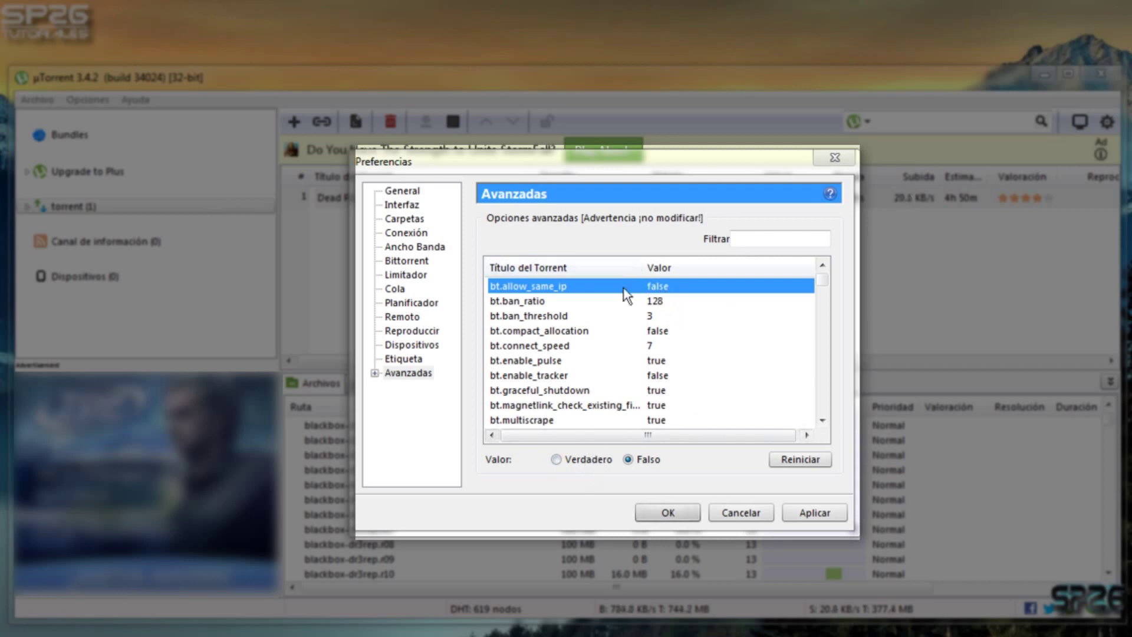
left_click(576, 459)
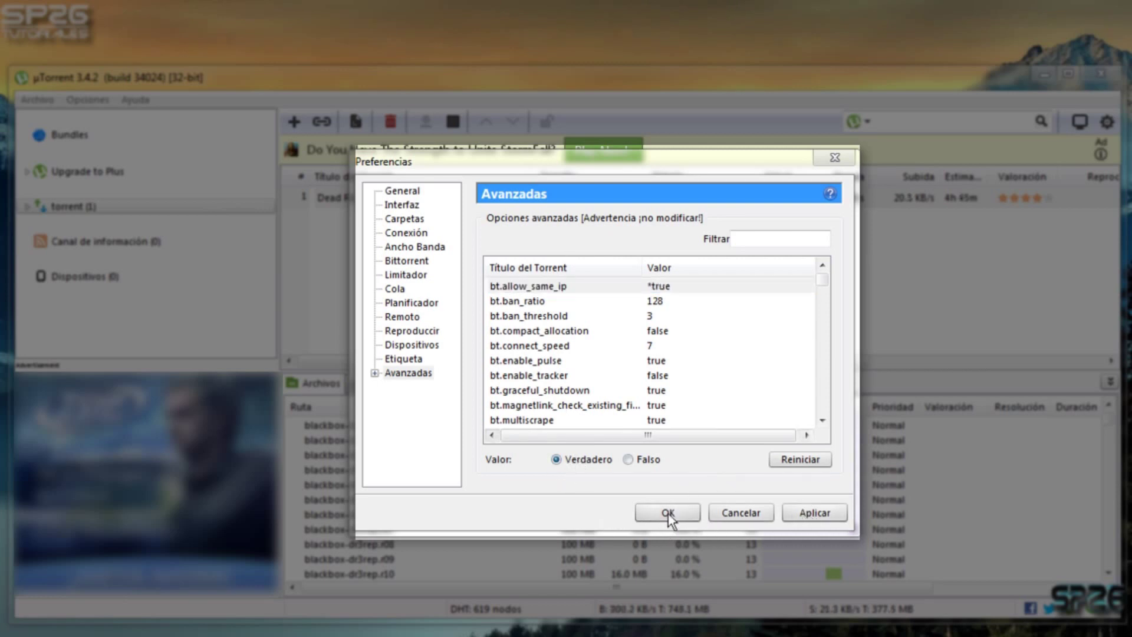
left_click(839, 155)
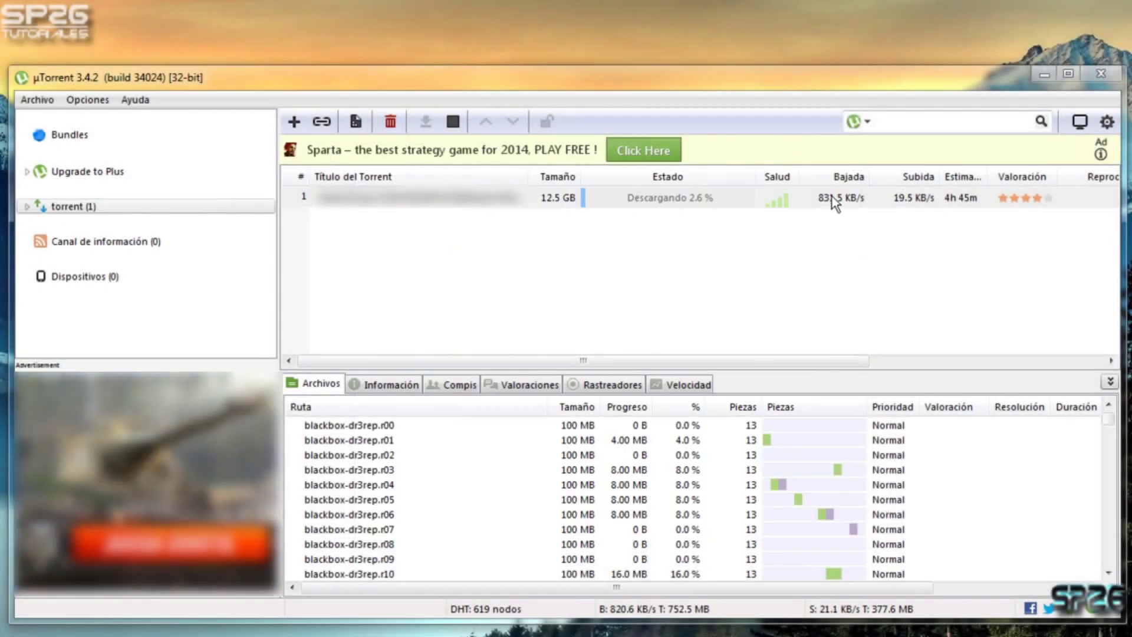
Select the downloading torrent in the list and minimize the µTorrent window
left_click(833, 198)
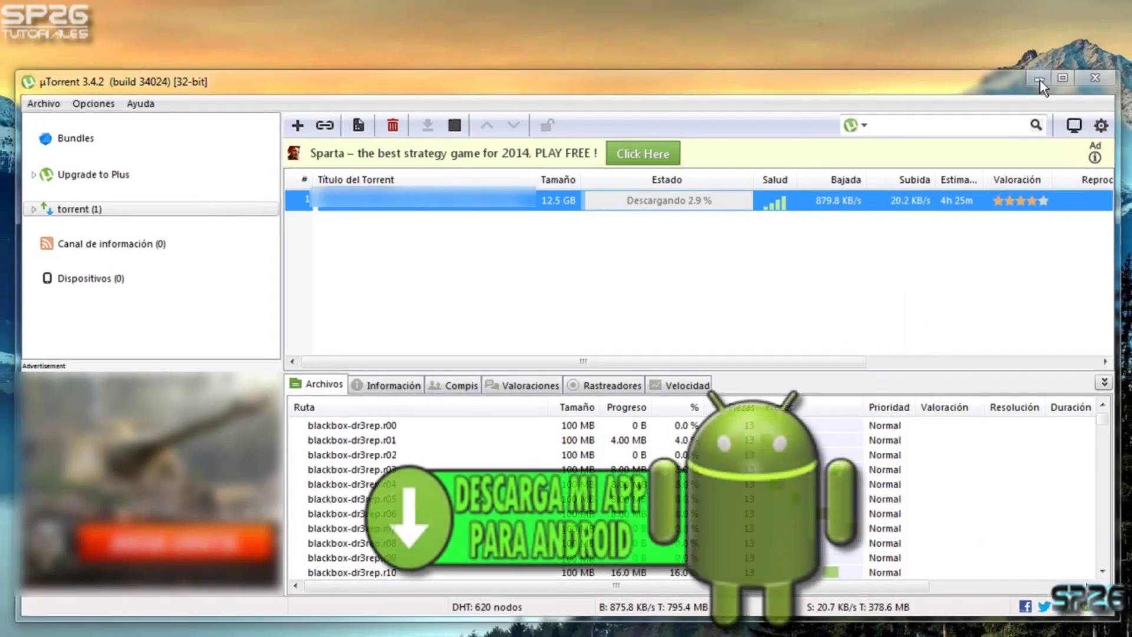
left_click(1038, 79)
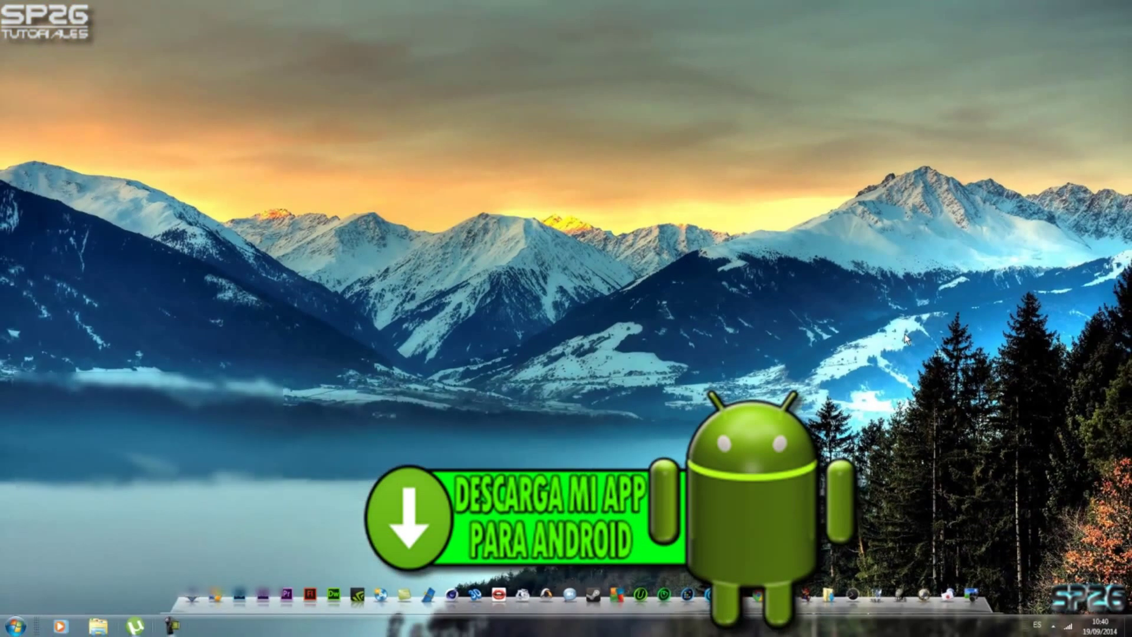